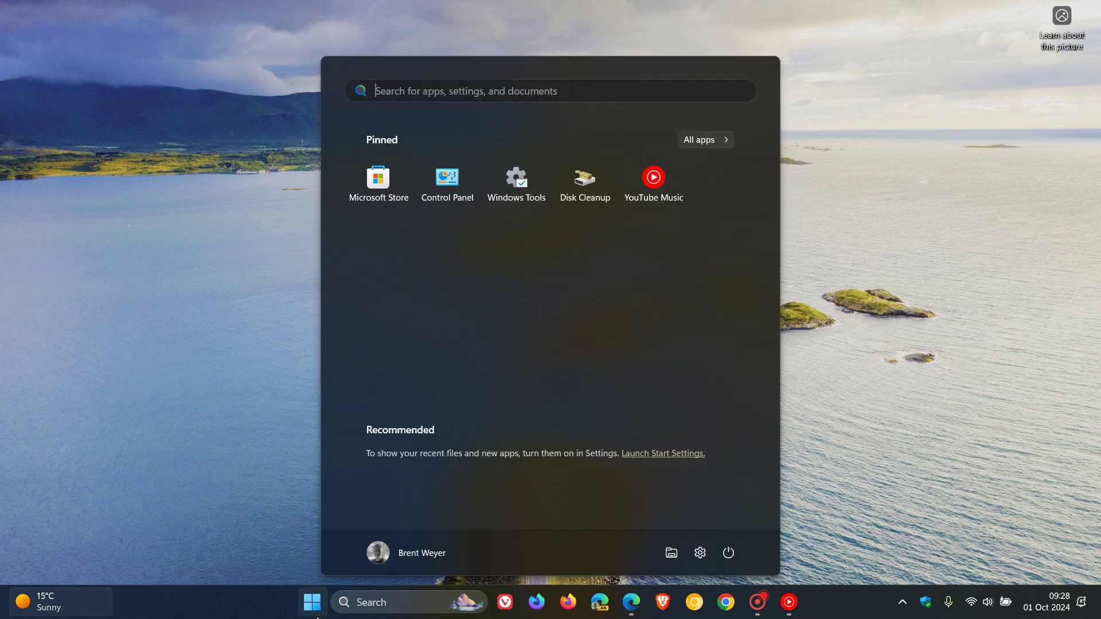
# - Show the Windows Update history, with 47 installed quality updates listed
pyautogui.click(699, 555)
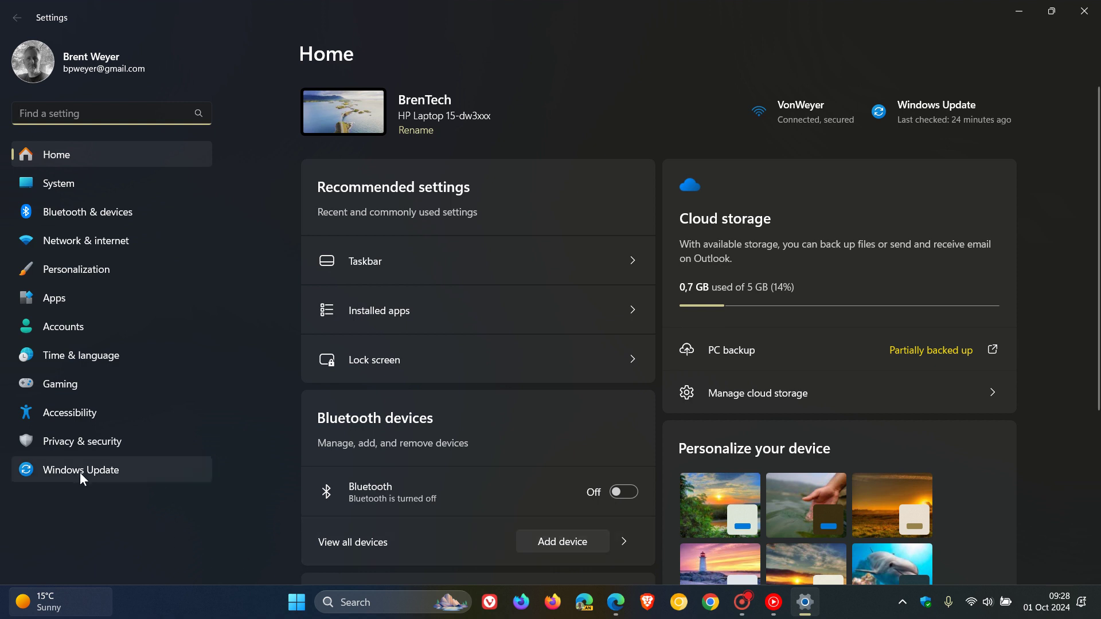
pyautogui.click(78, 471)
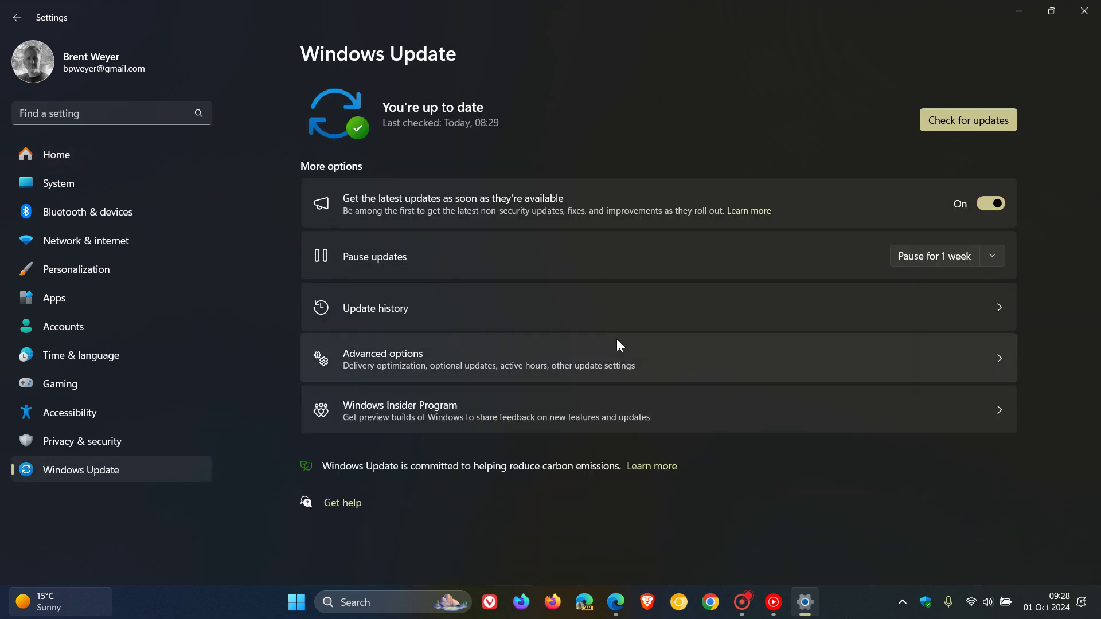
pyautogui.click(614, 320)
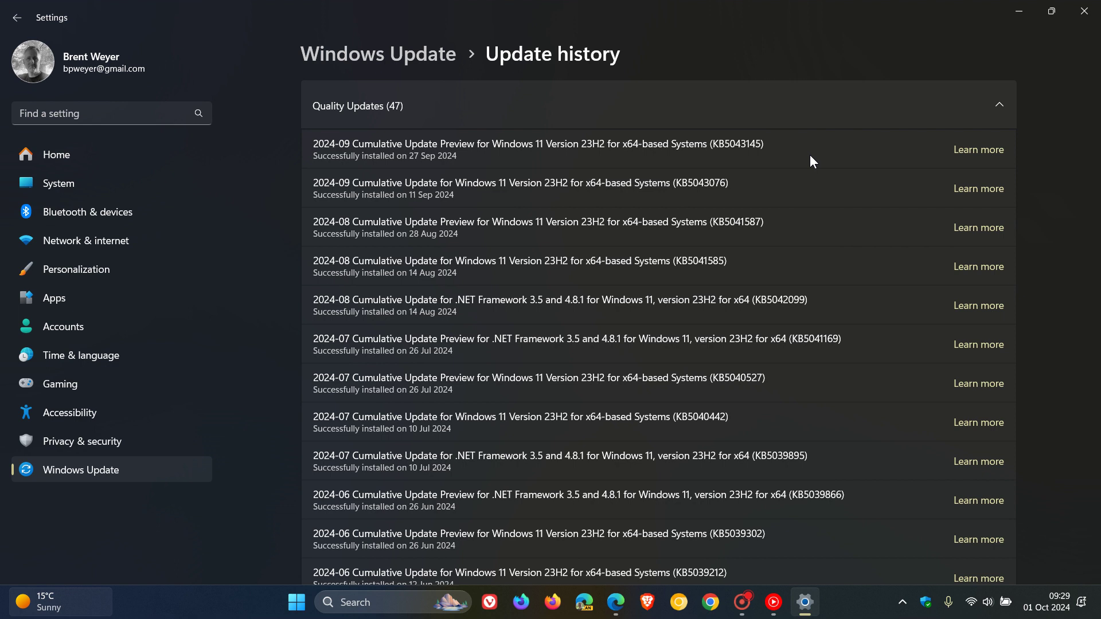
pyautogui.click(1016, 16)
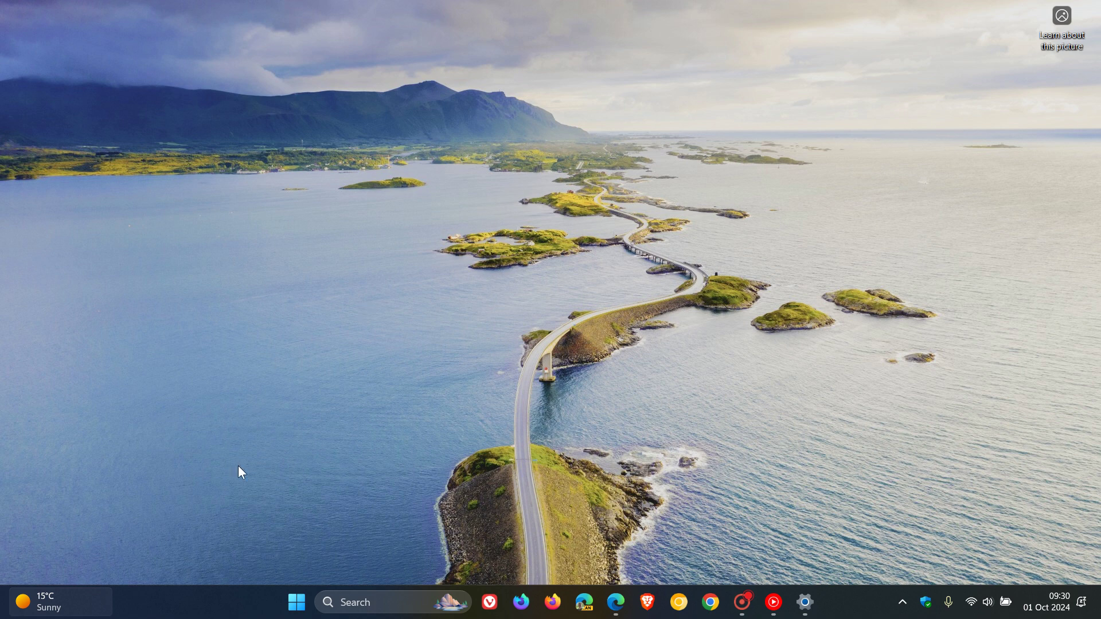
pyautogui.rightClick(302, 602)
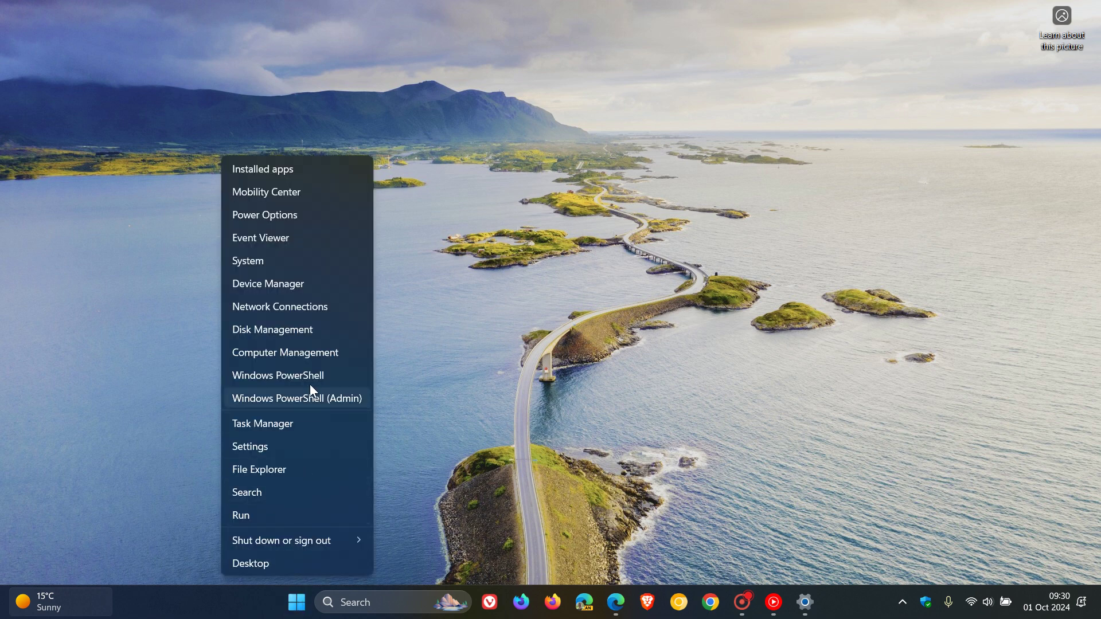
pyautogui.click(321, 284)
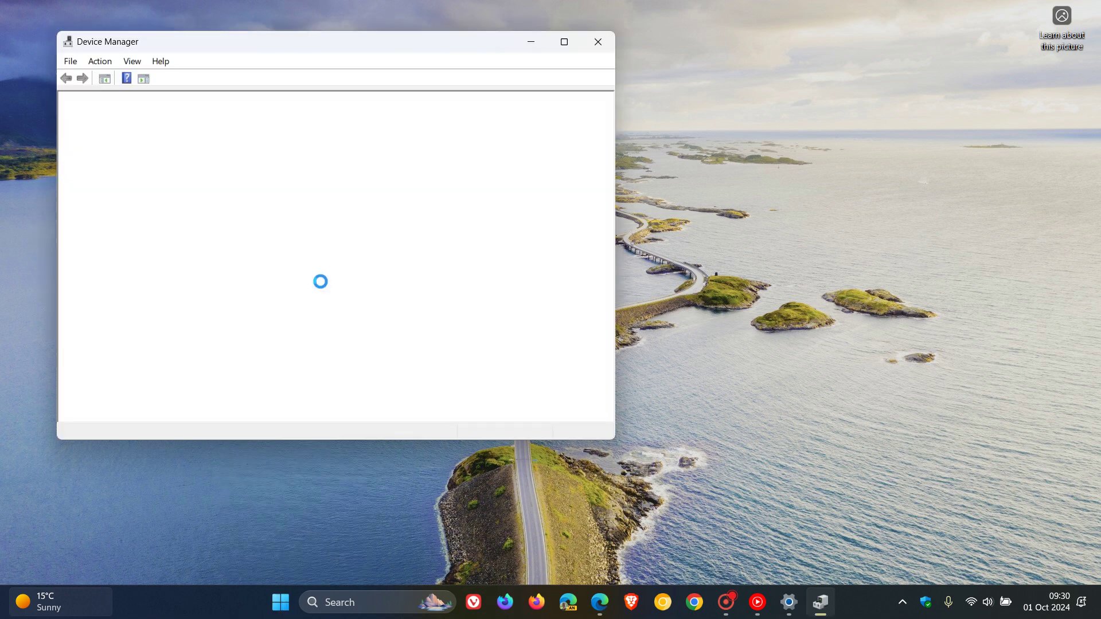
pyautogui.click(563, 41)
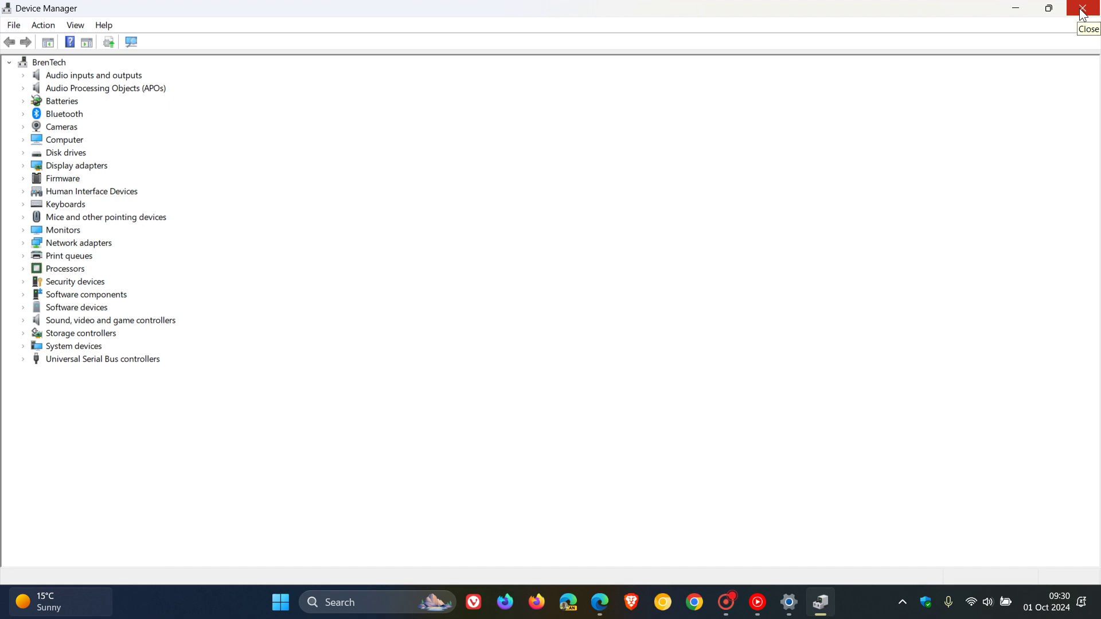
pyautogui.click(1082, 9)
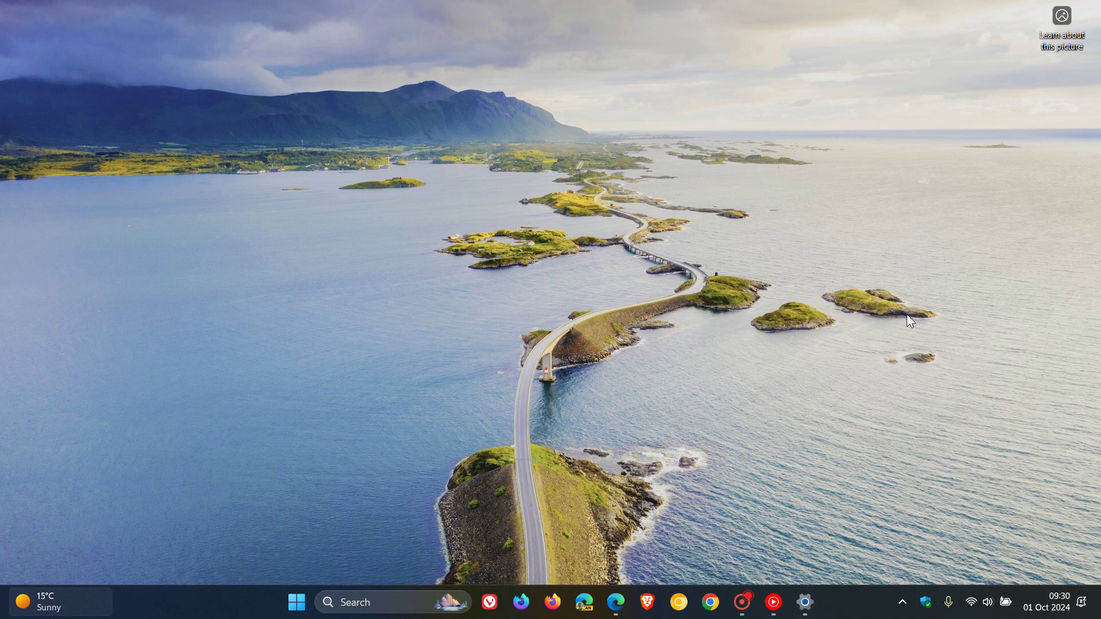
# - Restore the Settings window from the taskbar to its Update history page
pyautogui.click(805, 602)
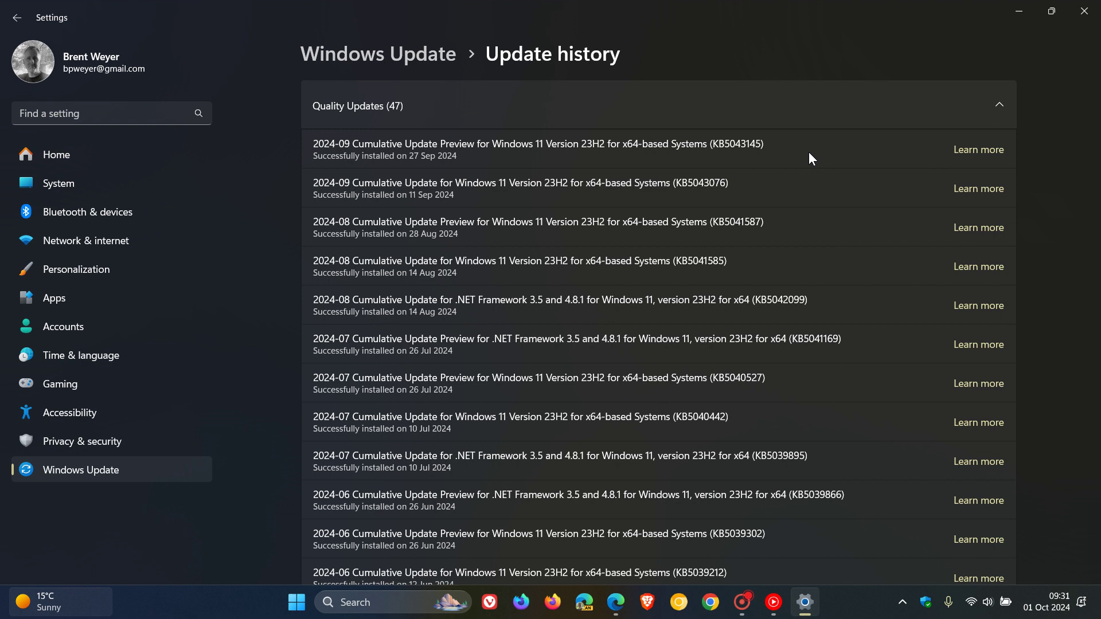
pyautogui.click(297, 605)
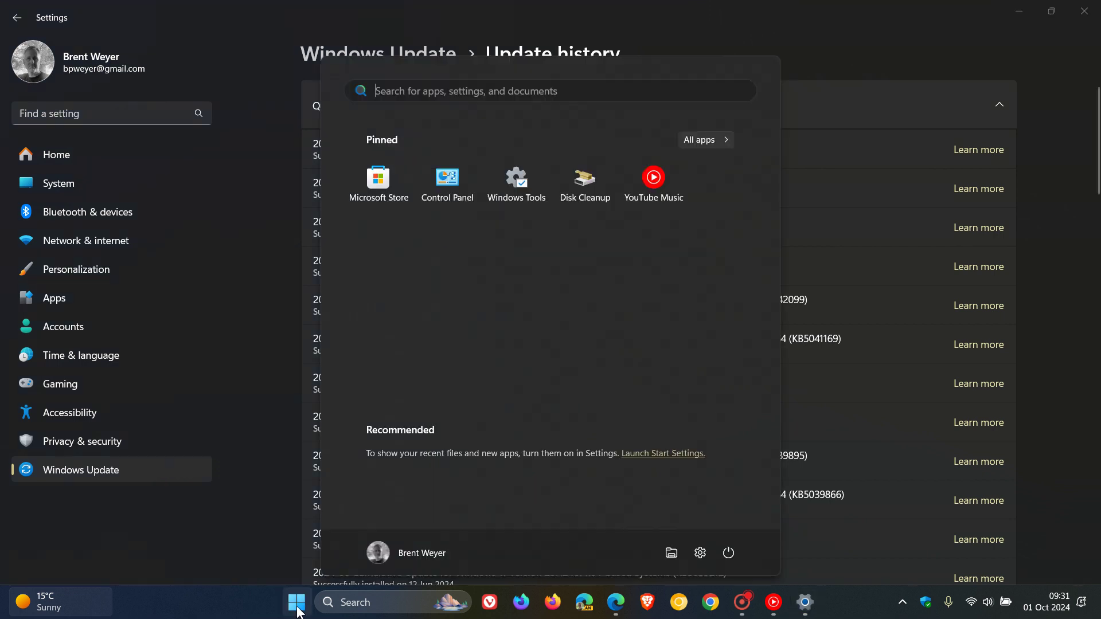
pyautogui.click(729, 553)
pyautogui.press('Escape')
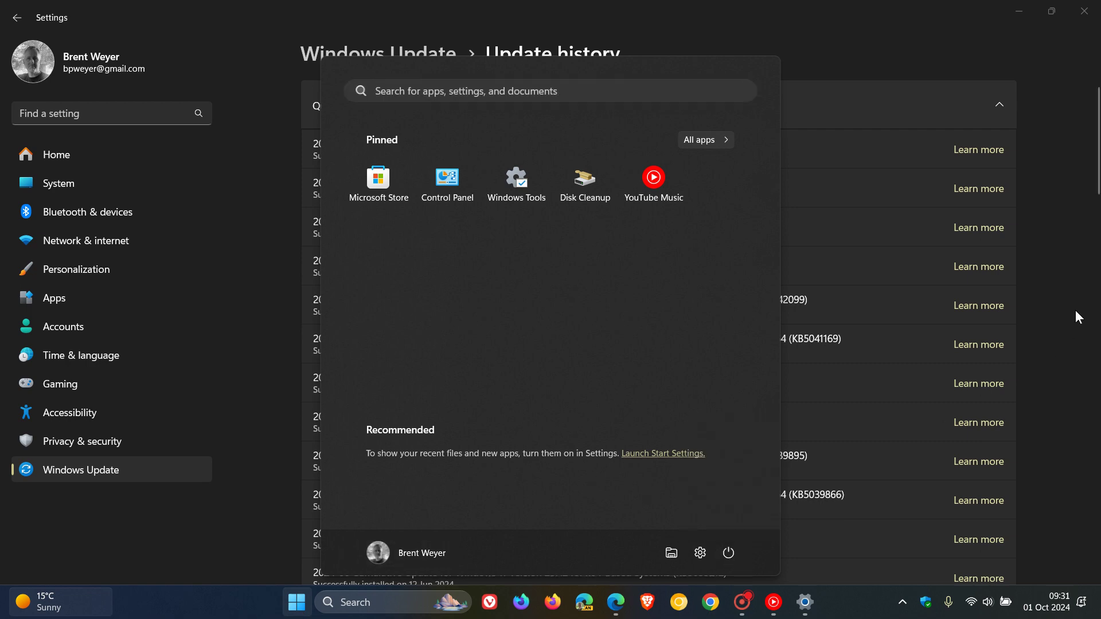
pyautogui.click(1075, 317)
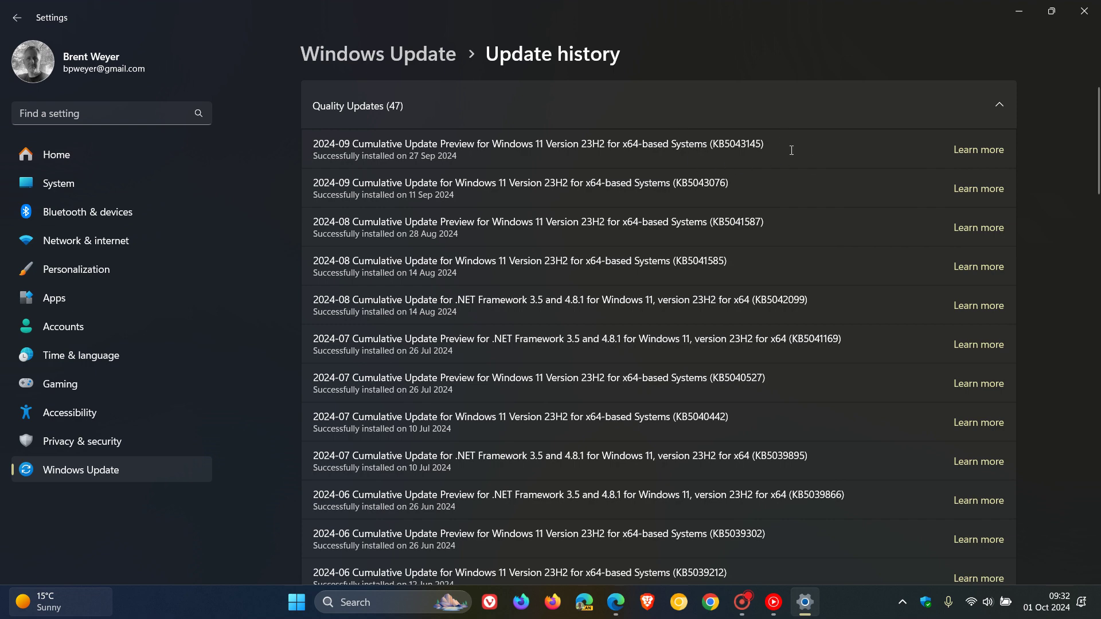
# - Minimize Settings and restore Edge with the four KB5043145 catalog results
pyautogui.click(1017, 12)
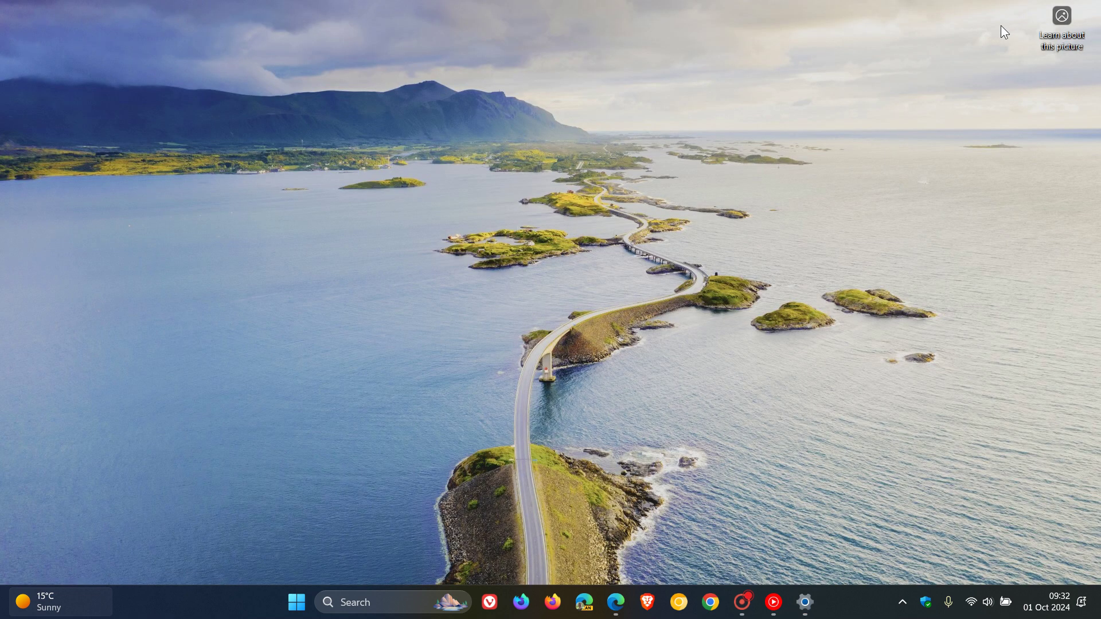
pyautogui.click(616, 603)
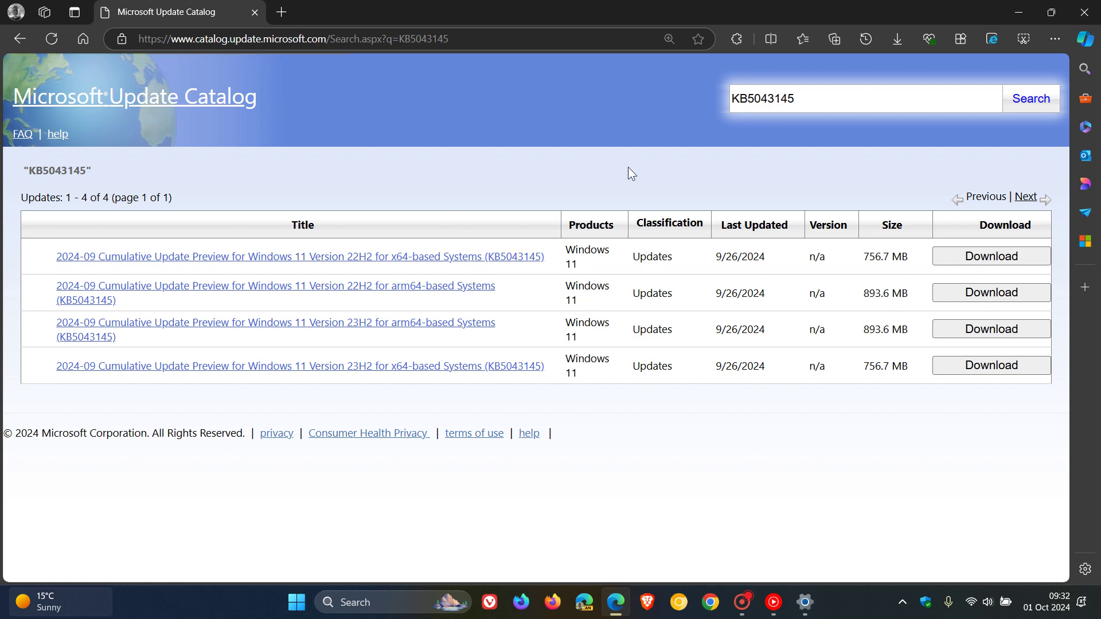
# - Minimize the Edge catalog window to reveal the desktop wallpaper
pyautogui.click(1018, 14)
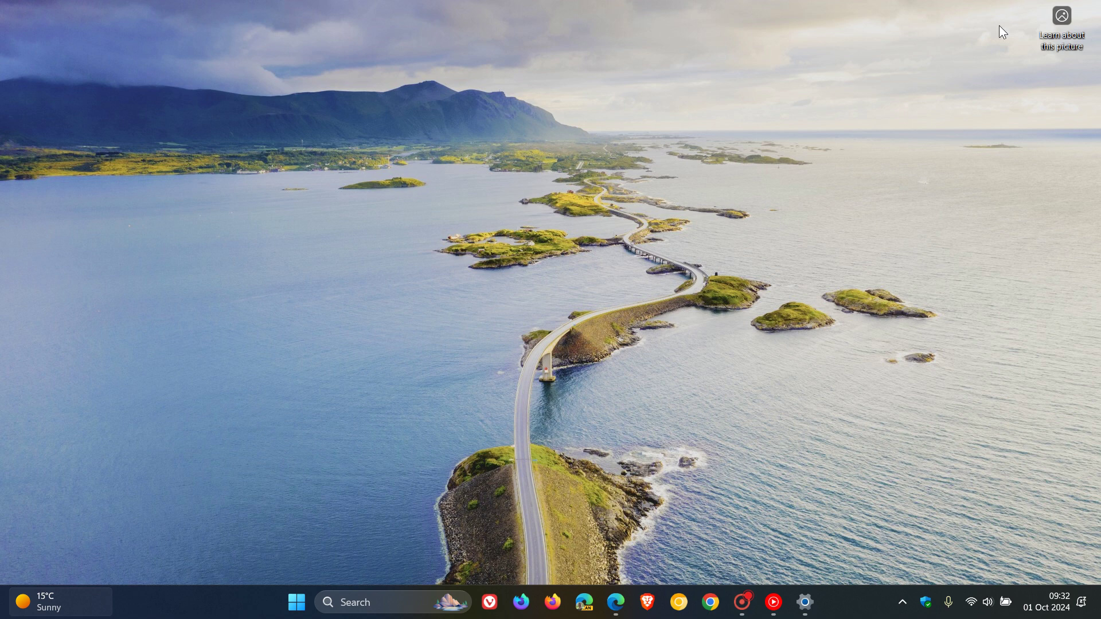